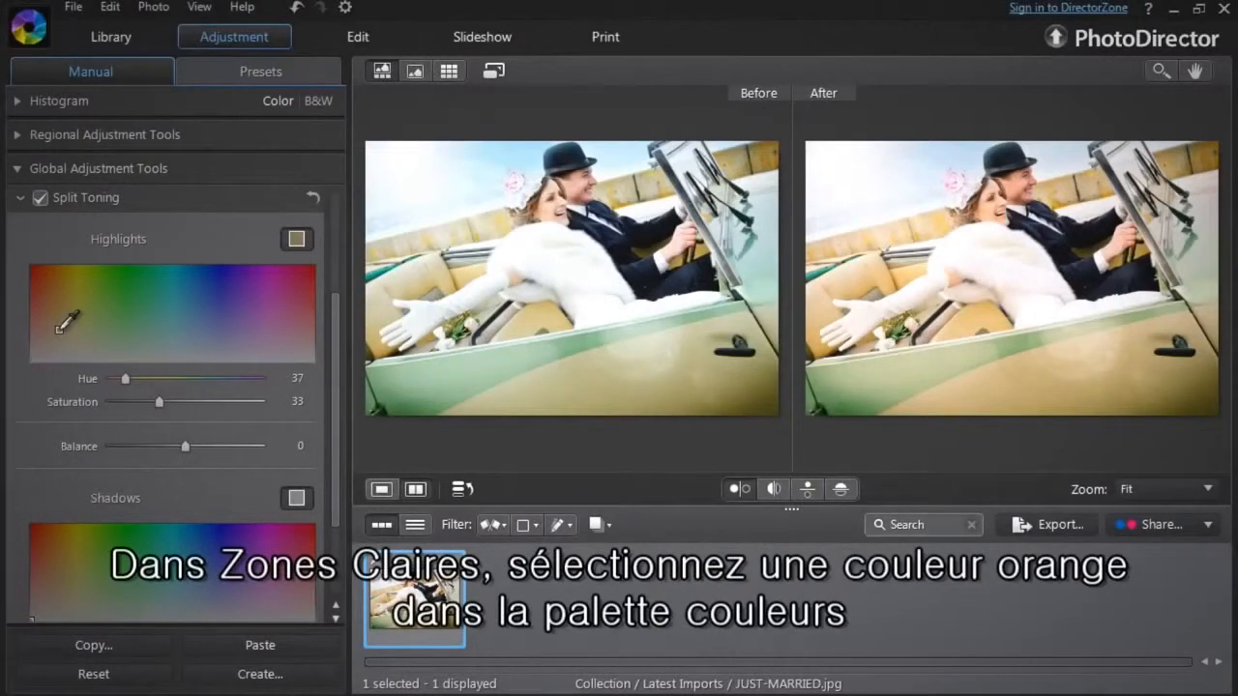
Pick orange tones in the Split Toning palettes for both the highlights and the shadows.
mouse_move(58, 329)
mouse_down()
mouse_move(59, 271)
mouse_move(53, 322)
mouse_up()
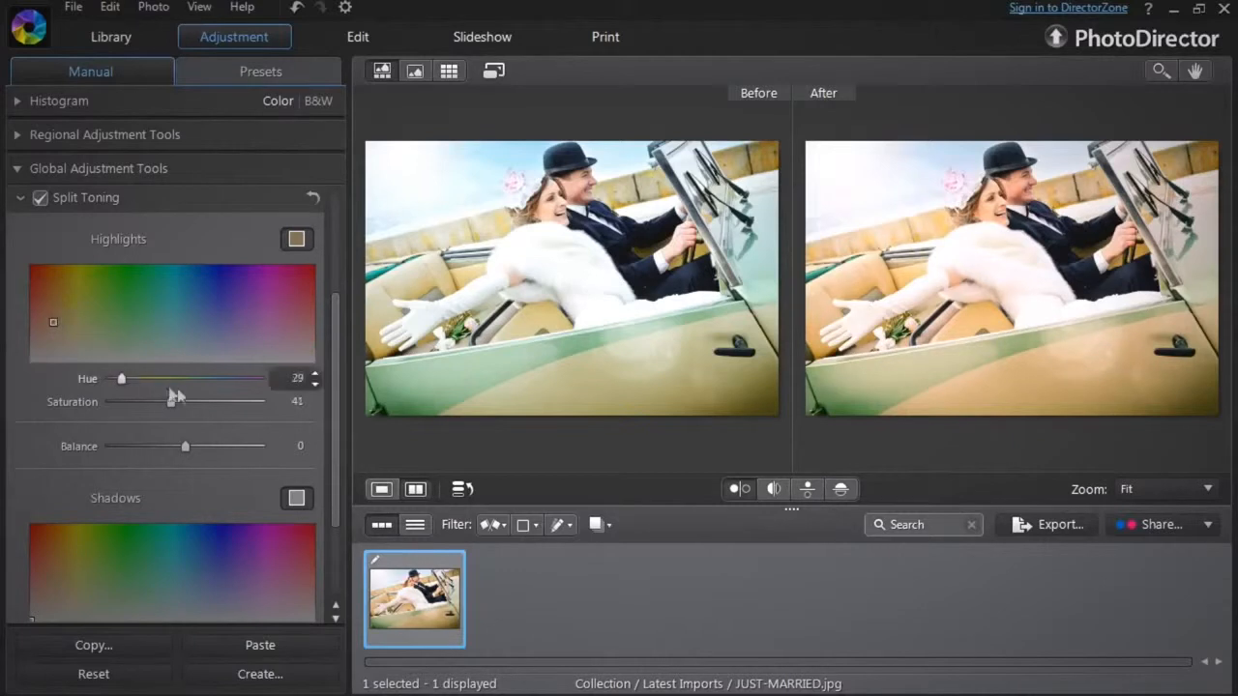
drag(331, 377, 331, 417)
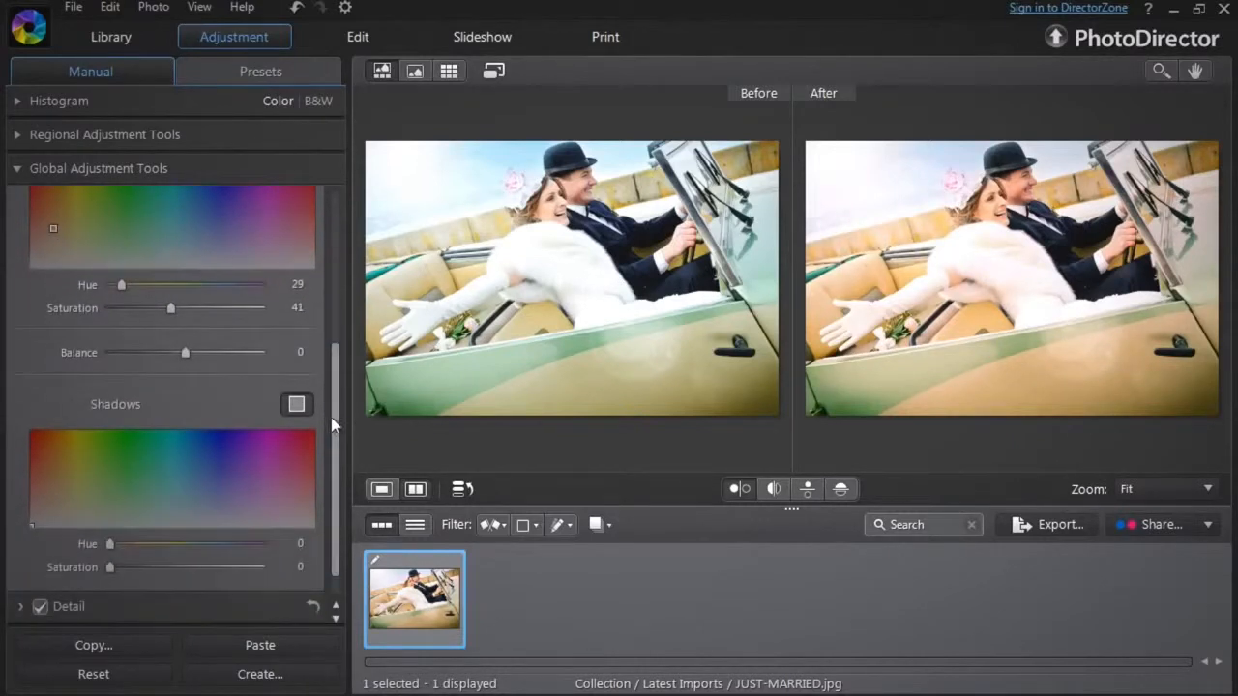
mouse_move(48, 503)
mouse_down()
mouse_move(50, 456)
mouse_move(53, 504)
mouse_up()
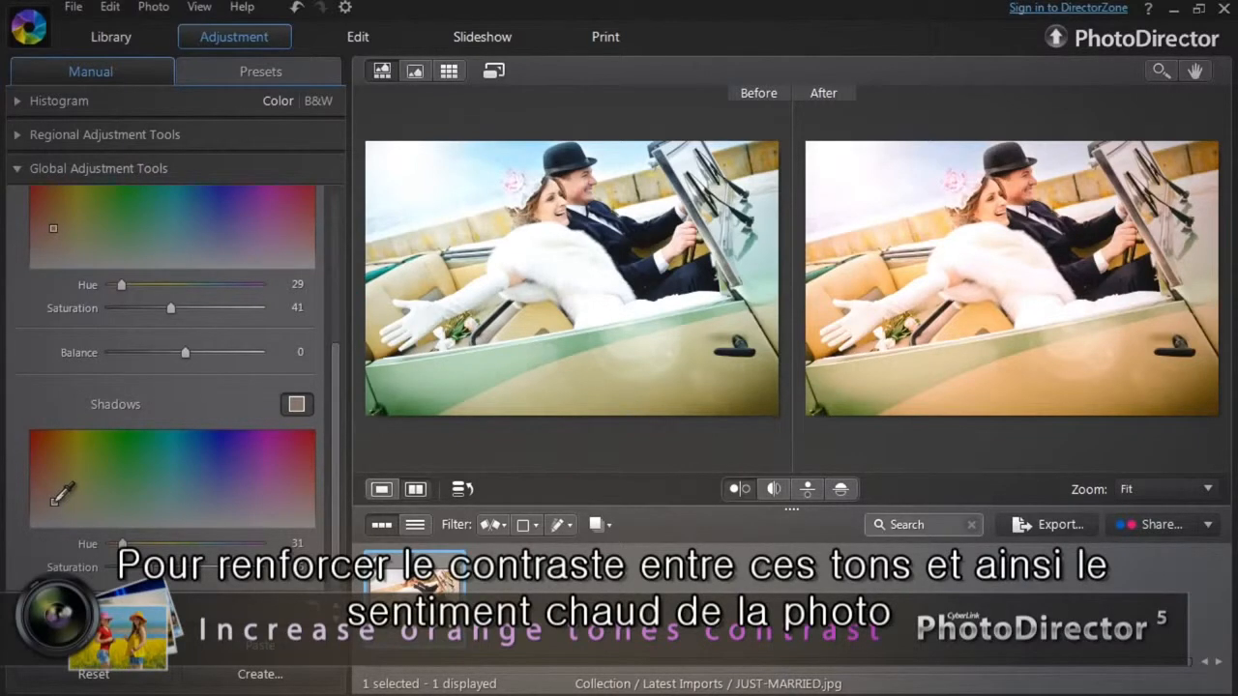
Set highlight saturation to 47 and shadow saturation to 43, and shift the balance toward the shadows.
mouse_move(170, 312)
mouse_down()
mouse_move(259, 325)
mouse_move(130, 319)
mouse_move(179, 323)
mouse_up()
mouse_move(148, 568)
mouse_down()
mouse_move(223, 578)
mouse_move(173, 575)
mouse_up()
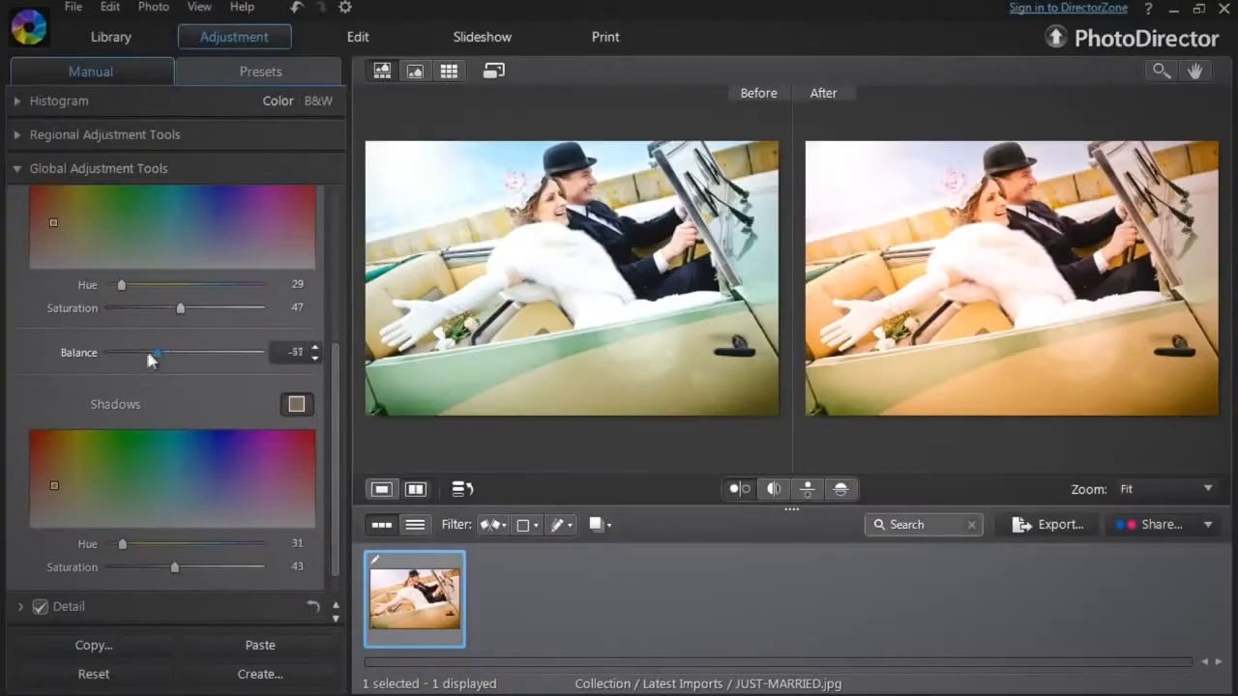
drag(121, 355, 161, 361)
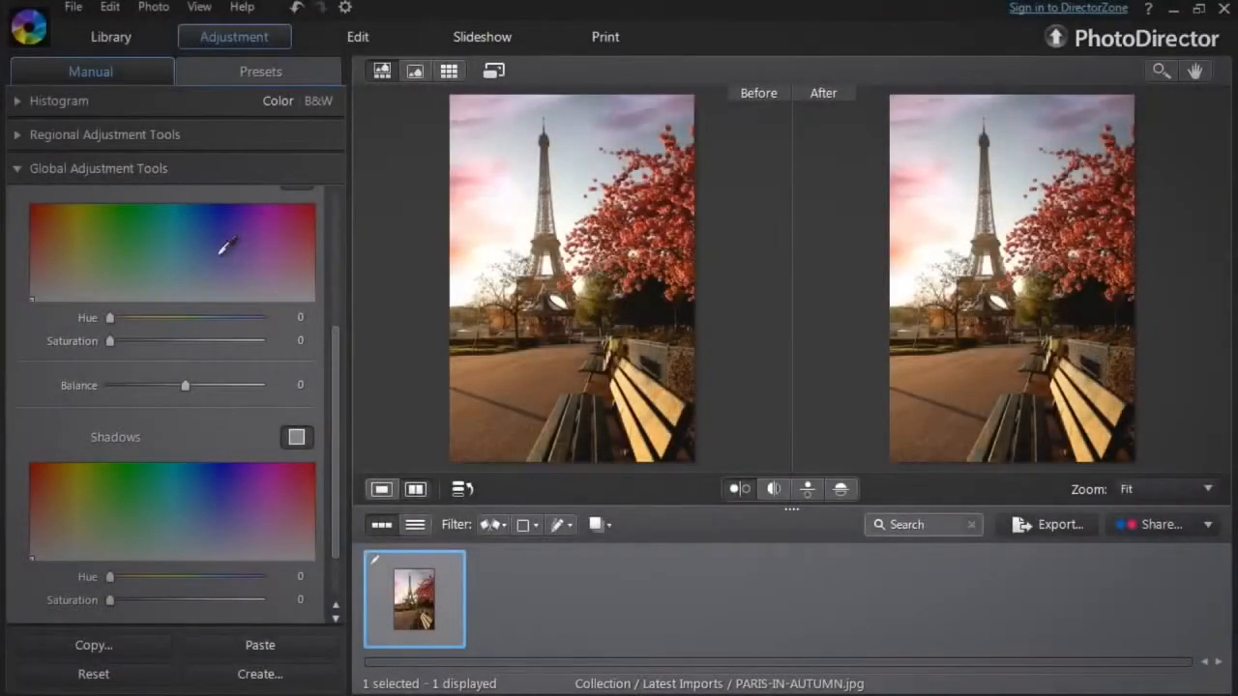
Pick blue tones in the Split Toning palettes for the highlights and the shadows.
click(191, 242)
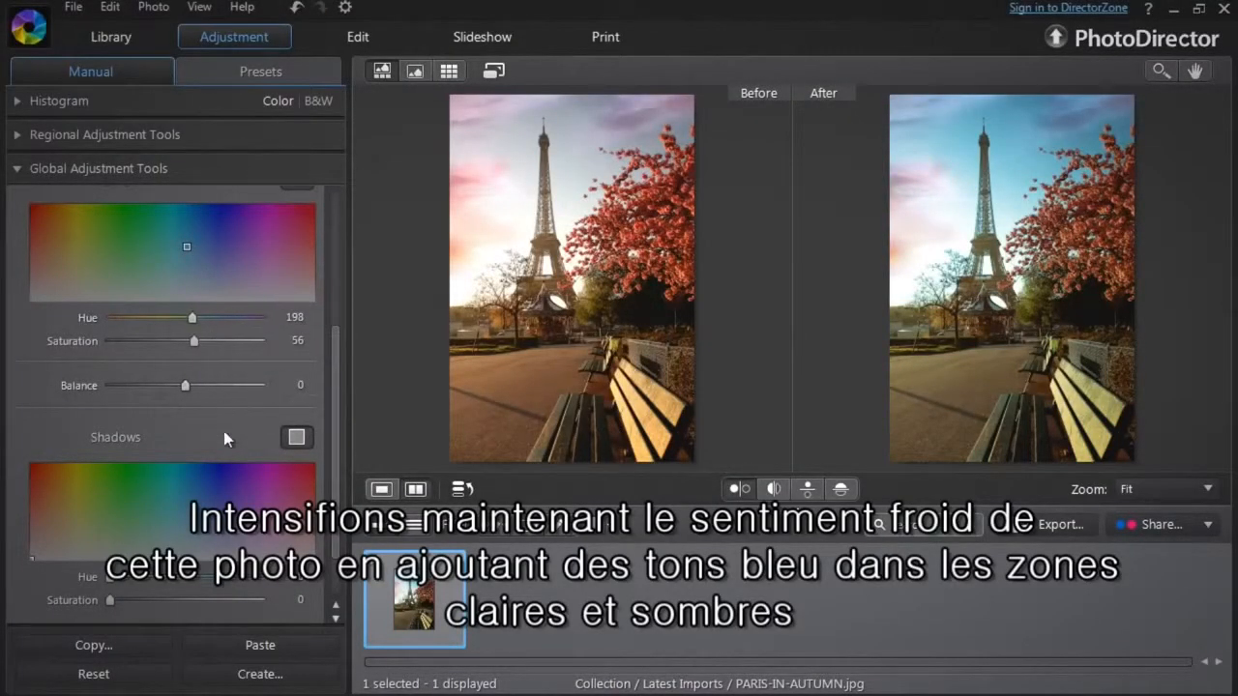
click(191, 515)
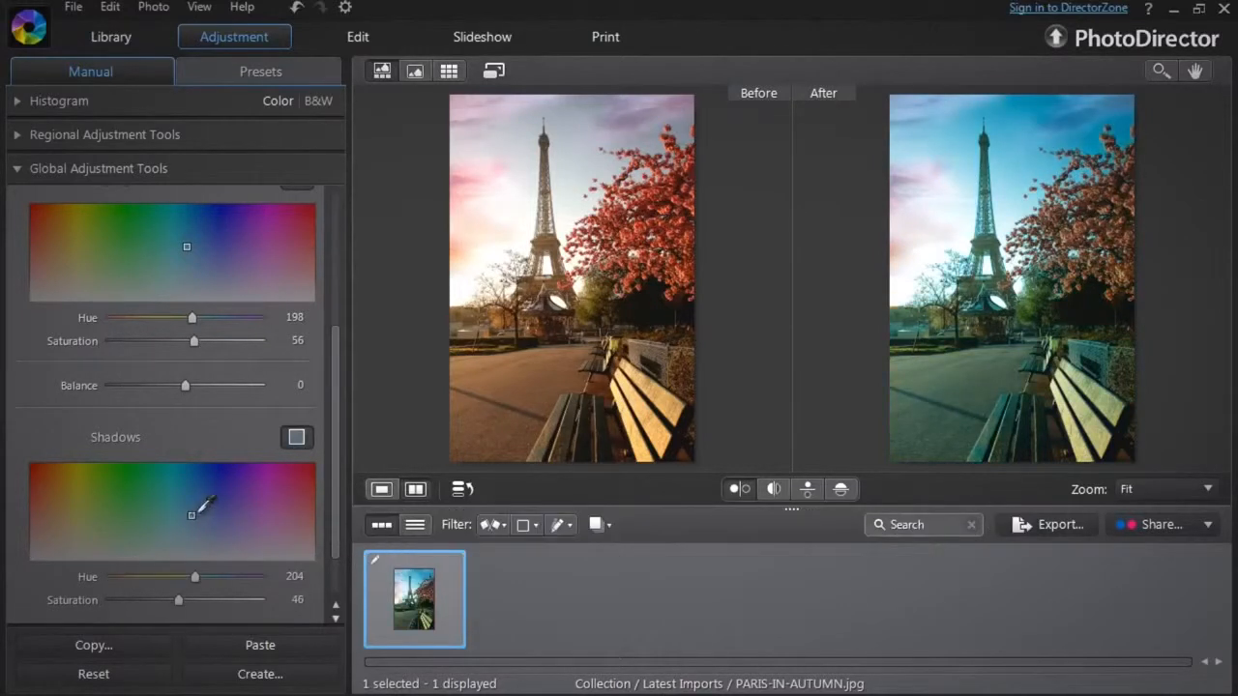
Raise highlight saturation to 63 and shadow saturation to 50, and shift the balance toward the highlights.
mouse_move(197, 341)
mouse_down()
mouse_move(237, 347)
mouse_move(186, 347)
mouse_move(207, 356)
mouse_up()
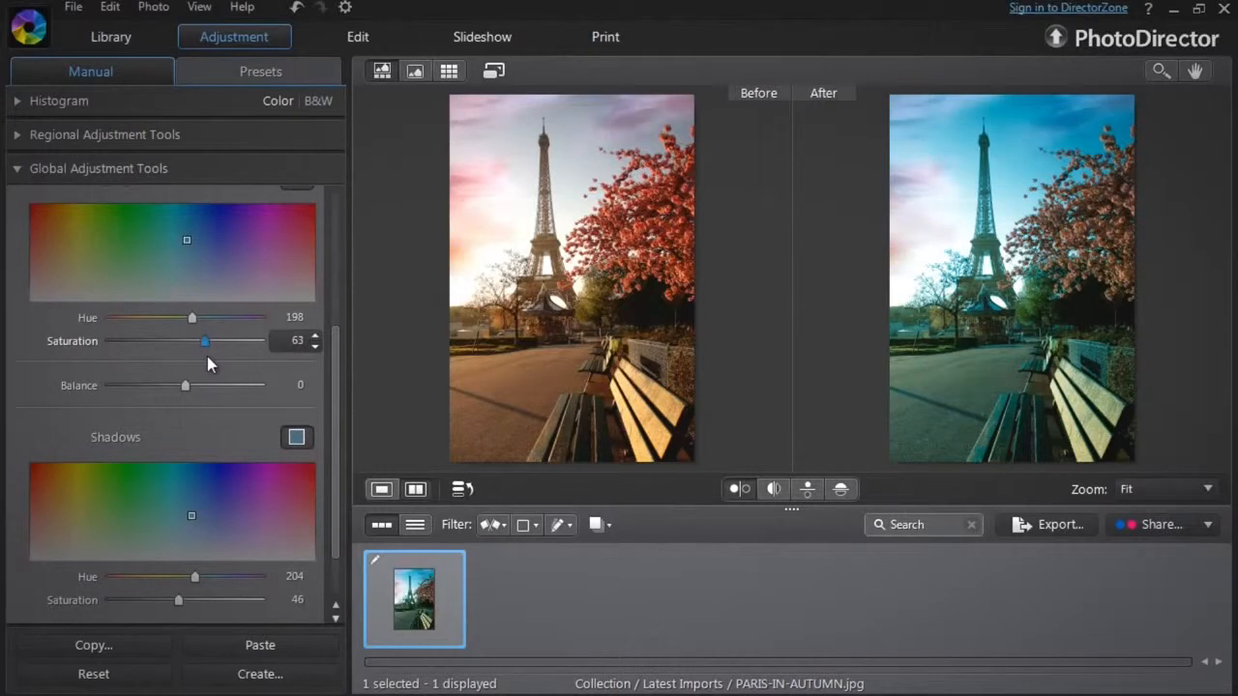
mouse_move(178, 600)
mouse_down()
mouse_move(123, 604)
mouse_move(226, 608)
mouse_move(187, 610)
mouse_up()
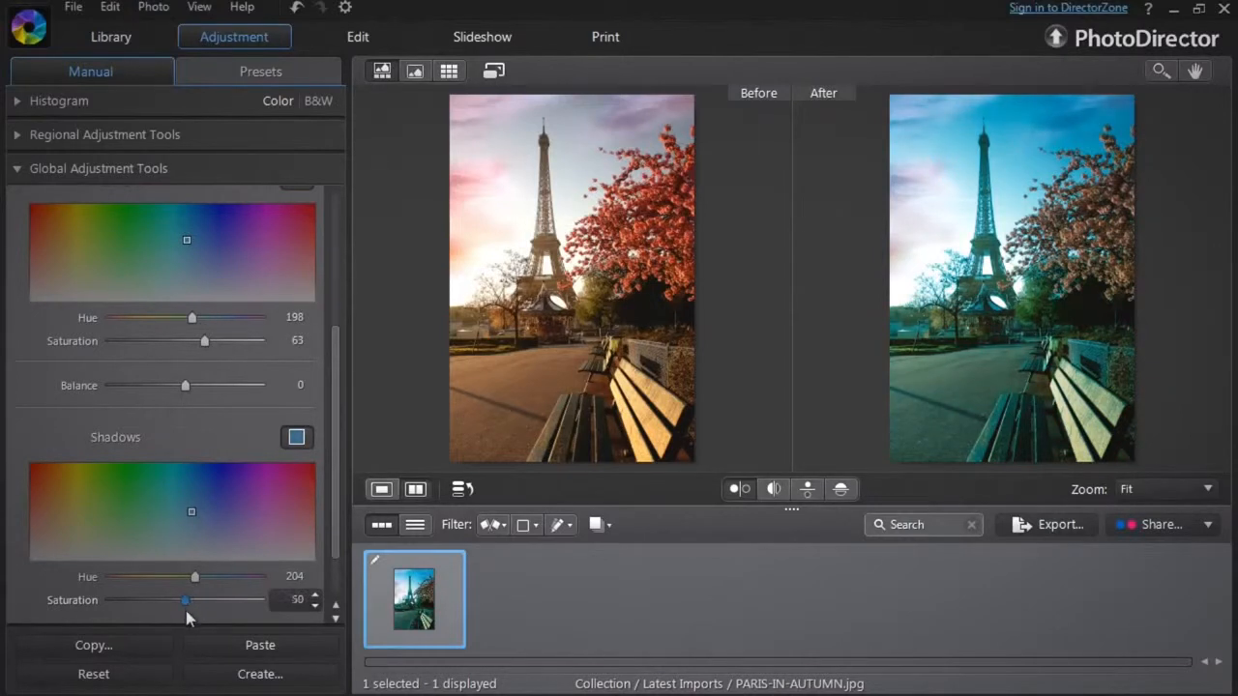
drag(184, 385, 208, 397)
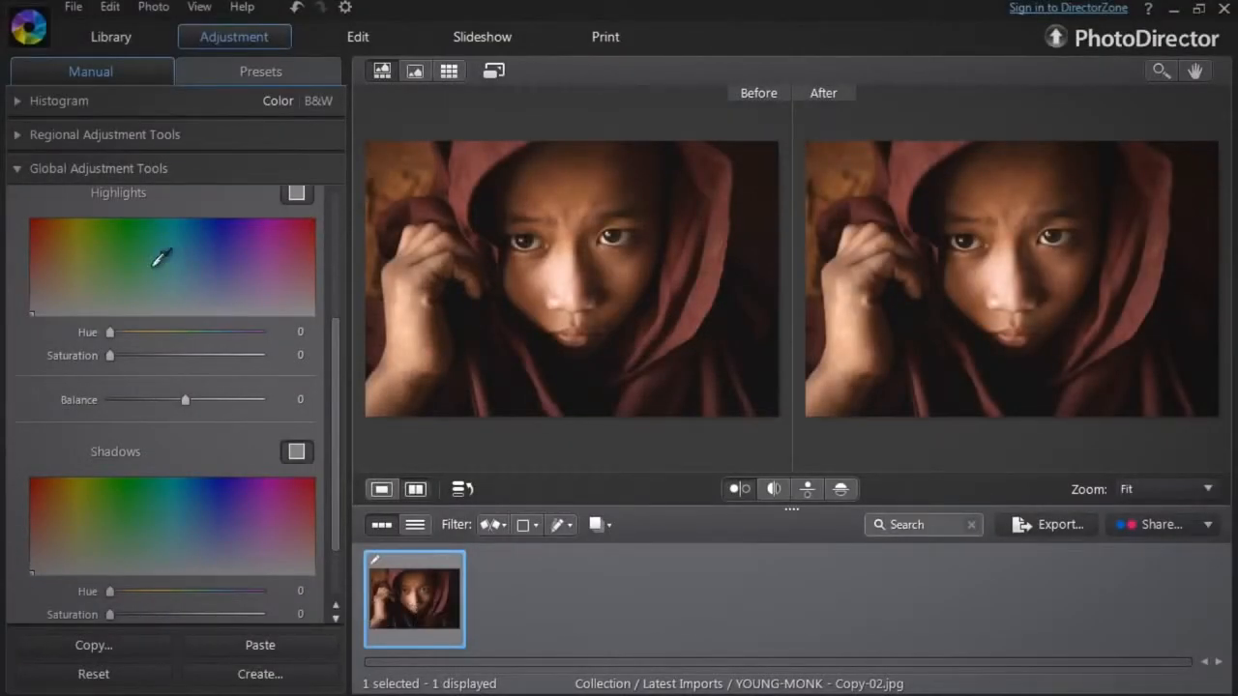
Pick a lightly saturated green tone for the highlights and a blue tone for the shadows.
click(109, 271)
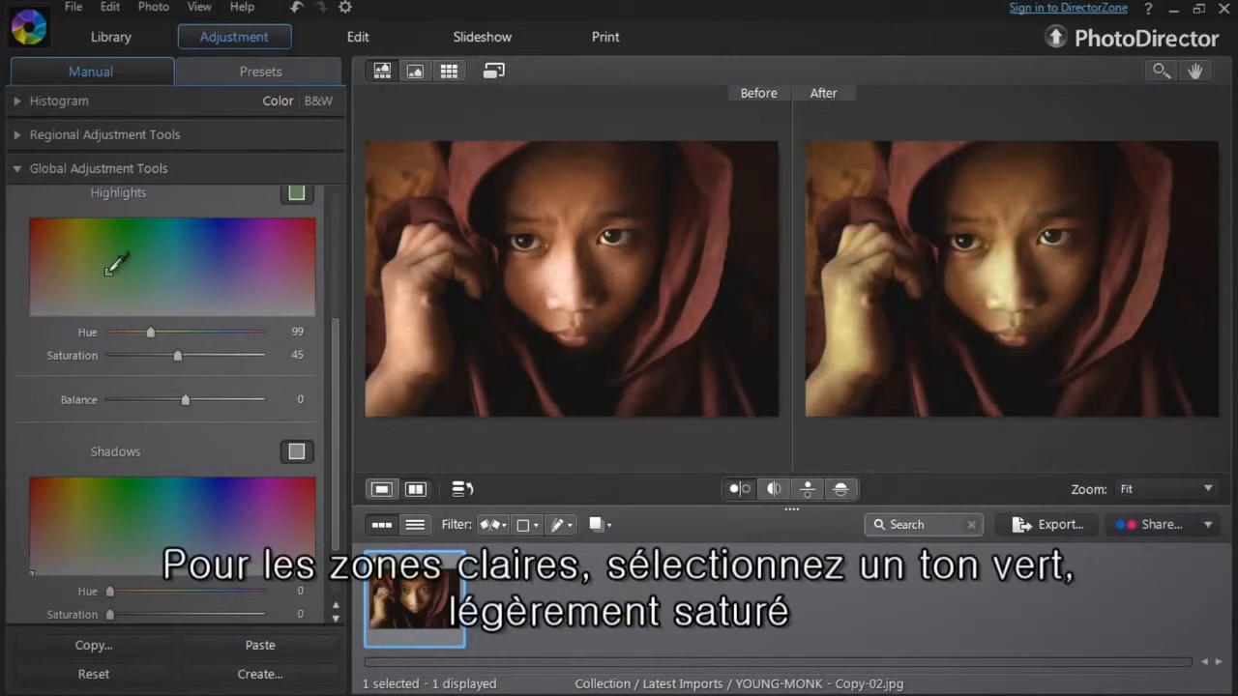
drag(108, 272, 106, 288)
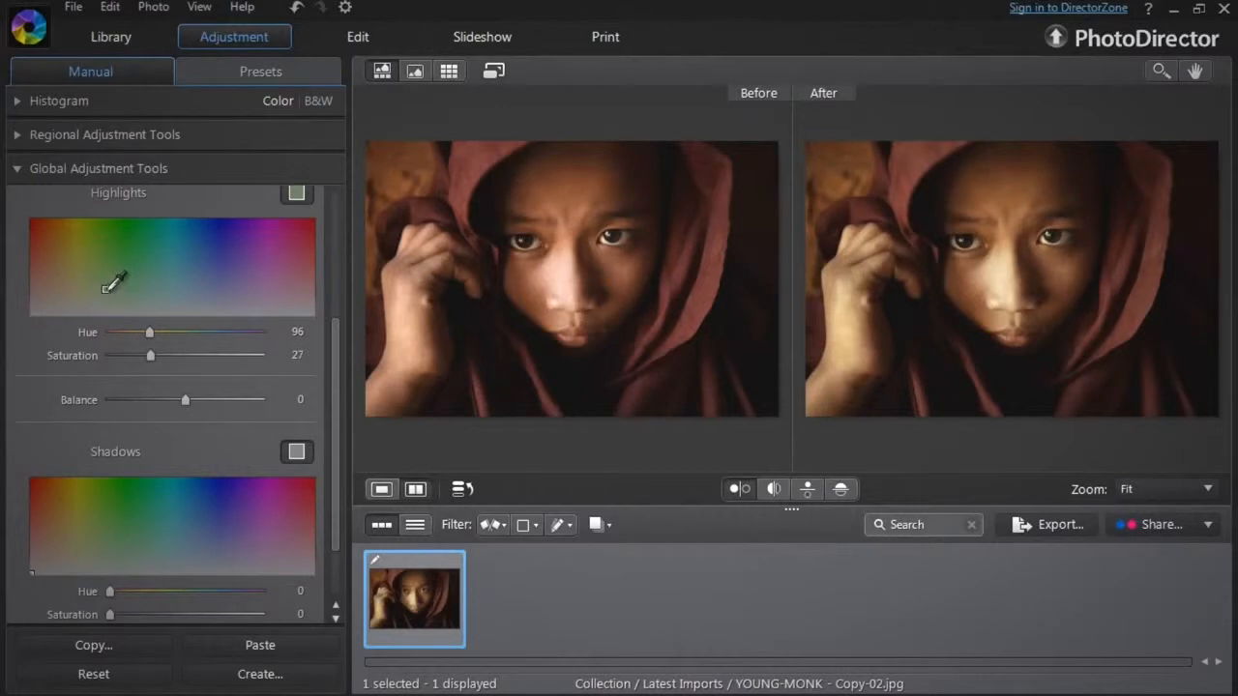
click(200, 528)
drag(200, 529, 204, 513)
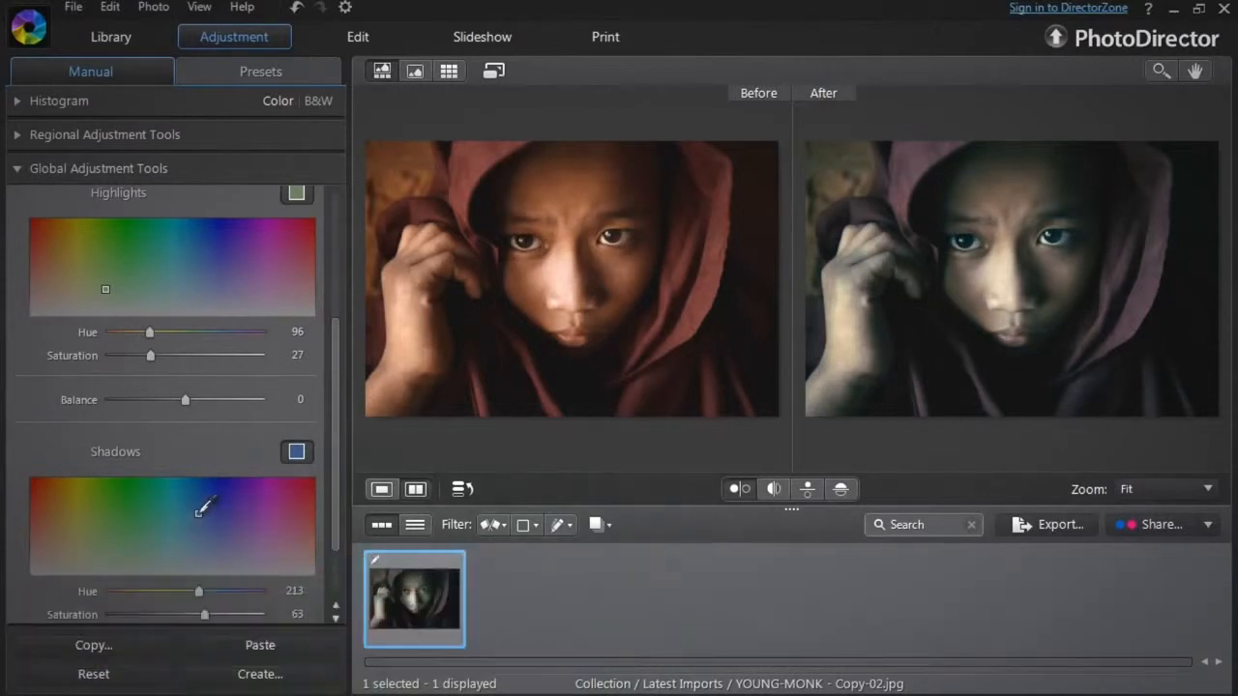
Lower highlight saturation to 16, raise shadow saturation to 75, and shift the balance toward the highlights.
mouse_move(150, 355)
mouse_down()
mouse_move(188, 356)
mouse_move(119, 354)
mouse_move(132, 355)
mouse_up()
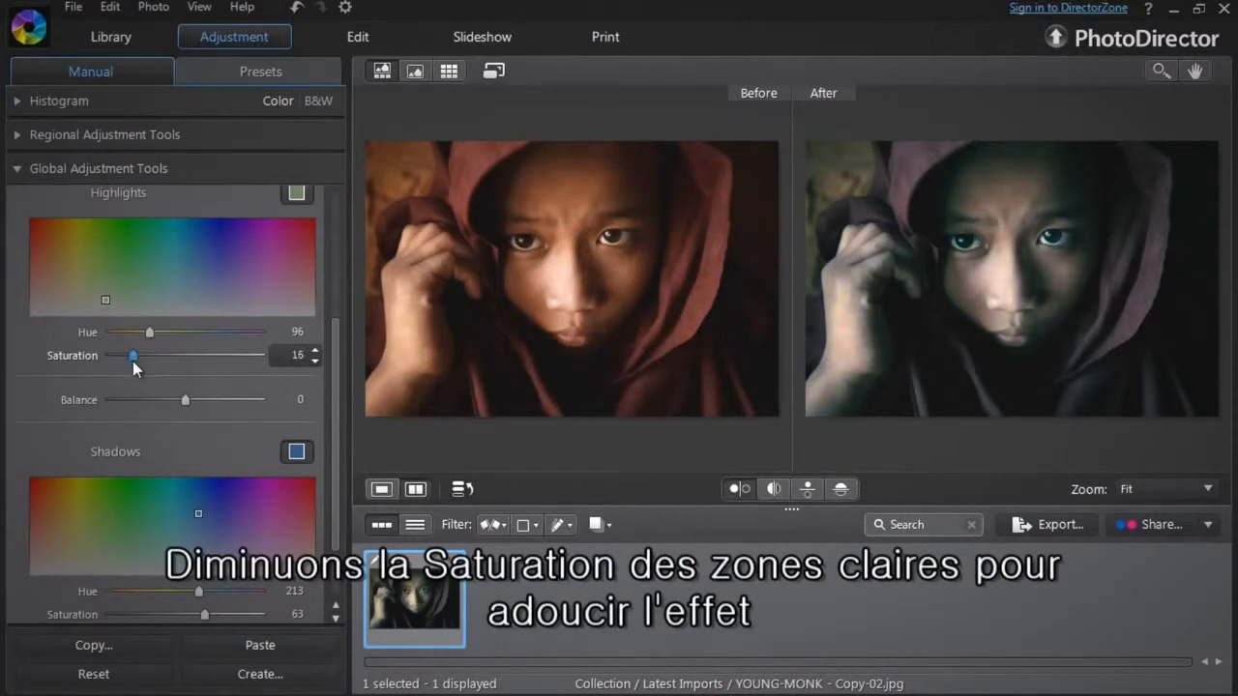
mouse_move(202, 615)
mouse_down()
mouse_move(165, 611)
mouse_move(243, 616)
mouse_move(225, 616)
mouse_up()
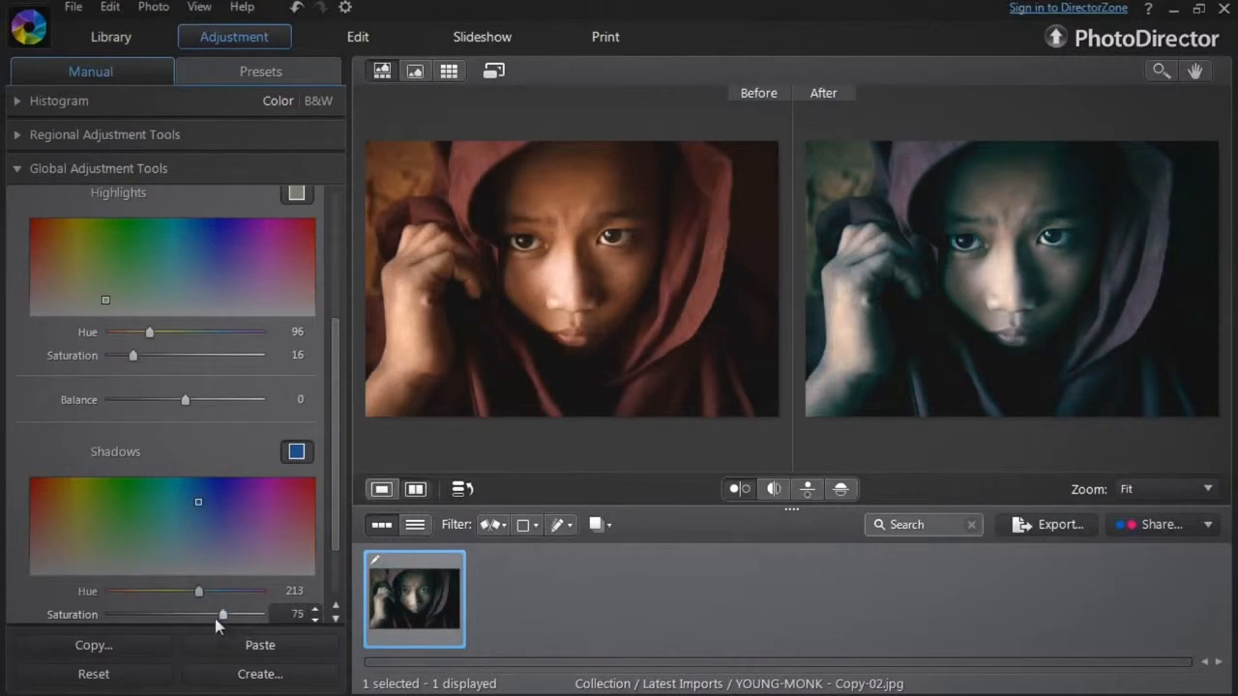
drag(184, 398, 211, 434)
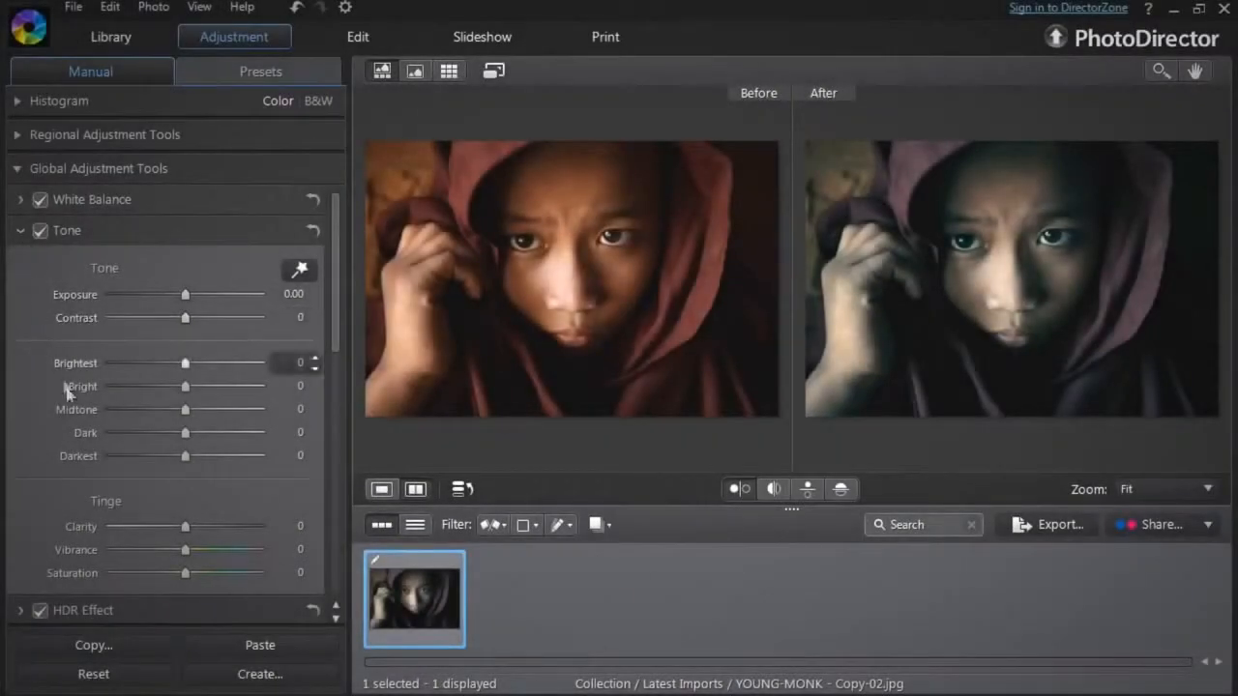
drag(183, 551, 198, 553)
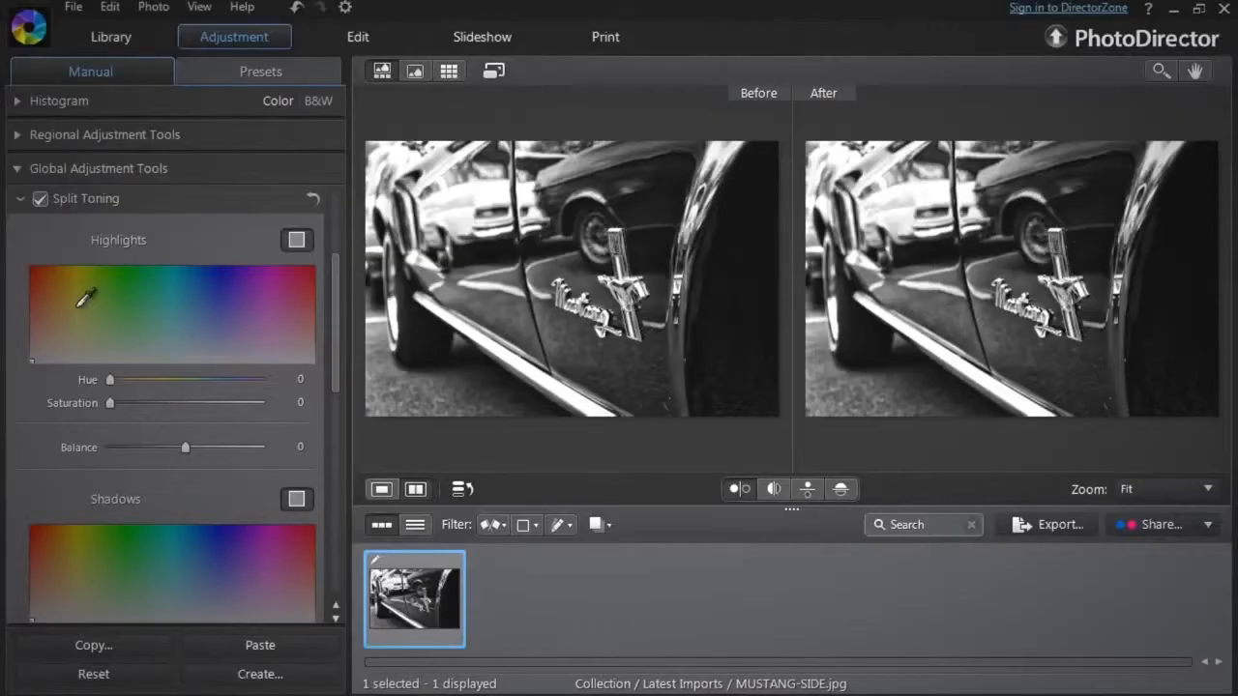
drag(62, 291, 61, 292)
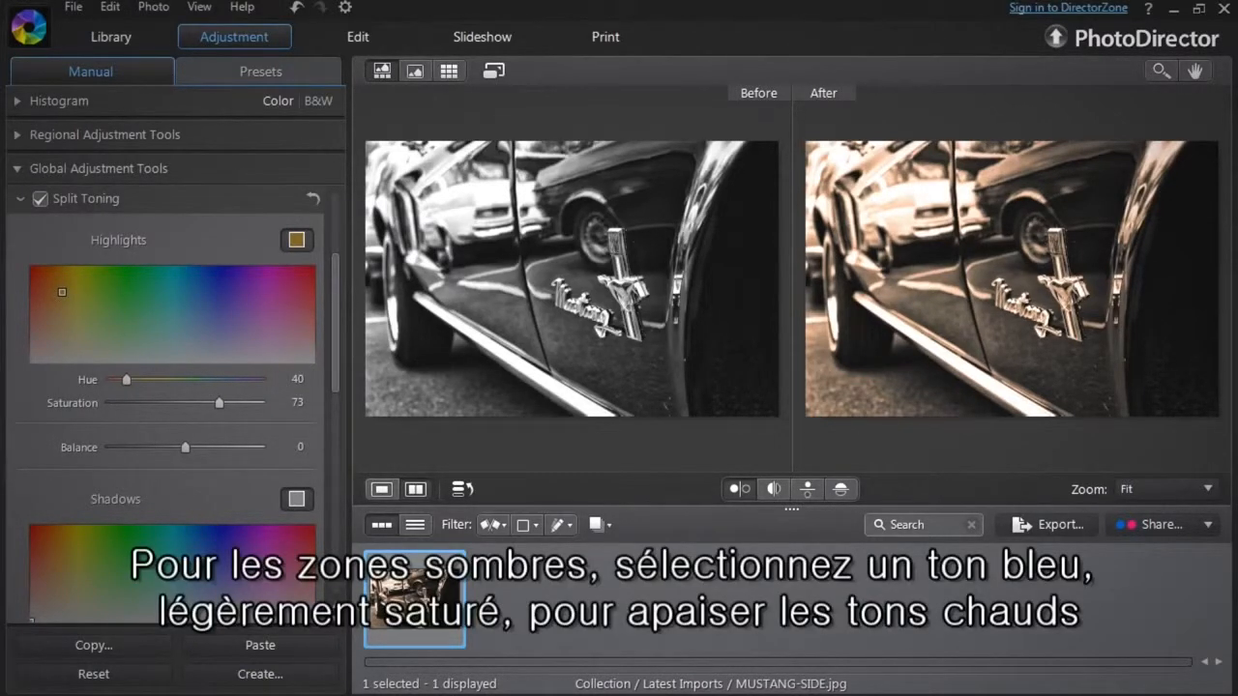
Pick a blue shadow tone and lower the highlight saturation to 70.
click(181, 577)
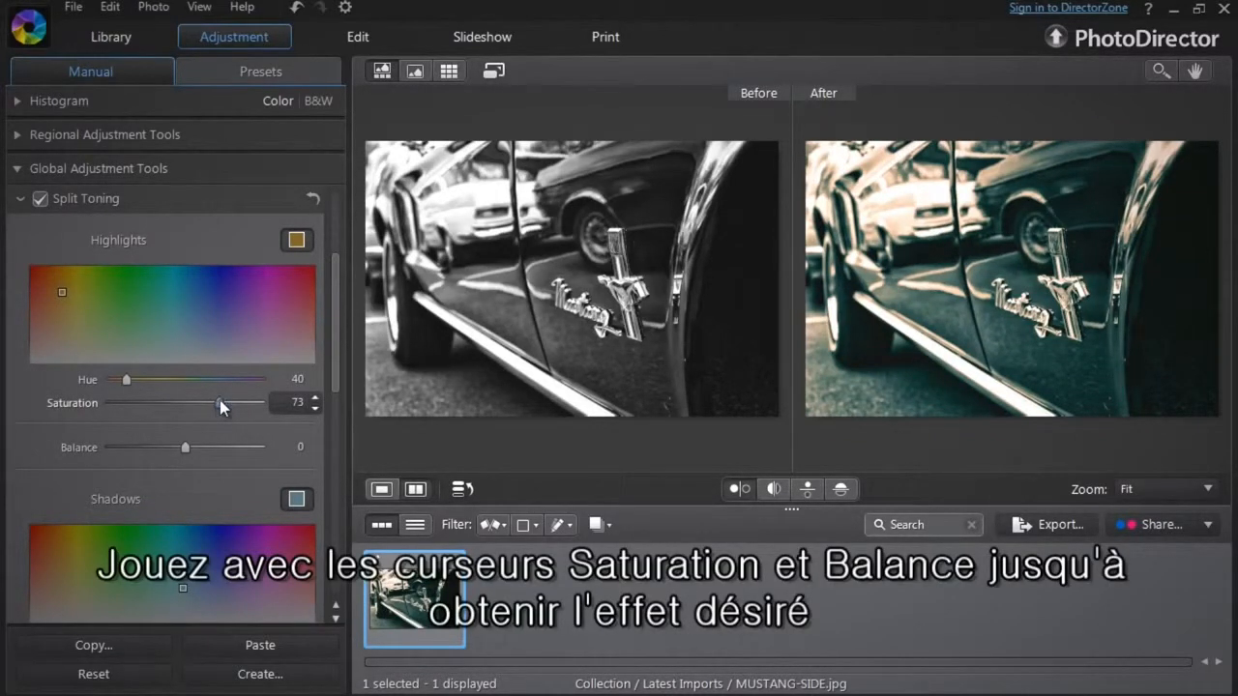
mouse_move(217, 402)
mouse_down()
mouse_move(184, 407)
mouse_move(210, 408)
mouse_up()
Raise the shadow saturation to 43 and adjust the split toning balance.
drag(333, 375, 329, 406)
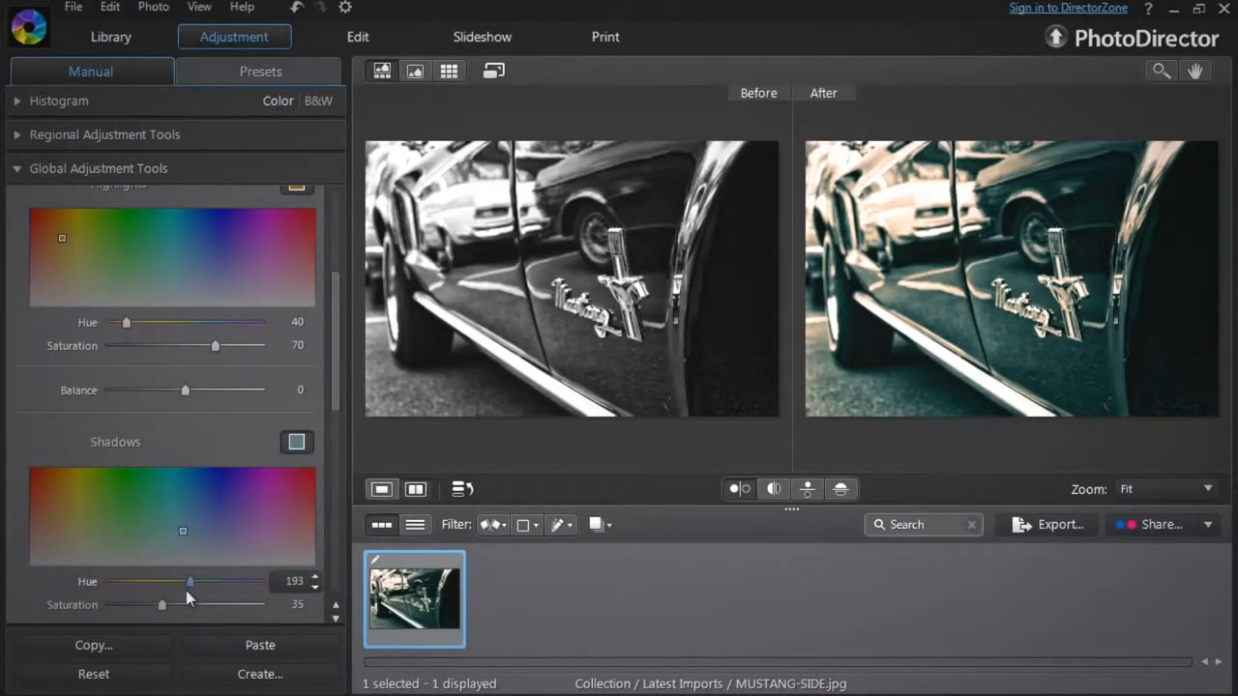
drag(164, 603, 176, 605)
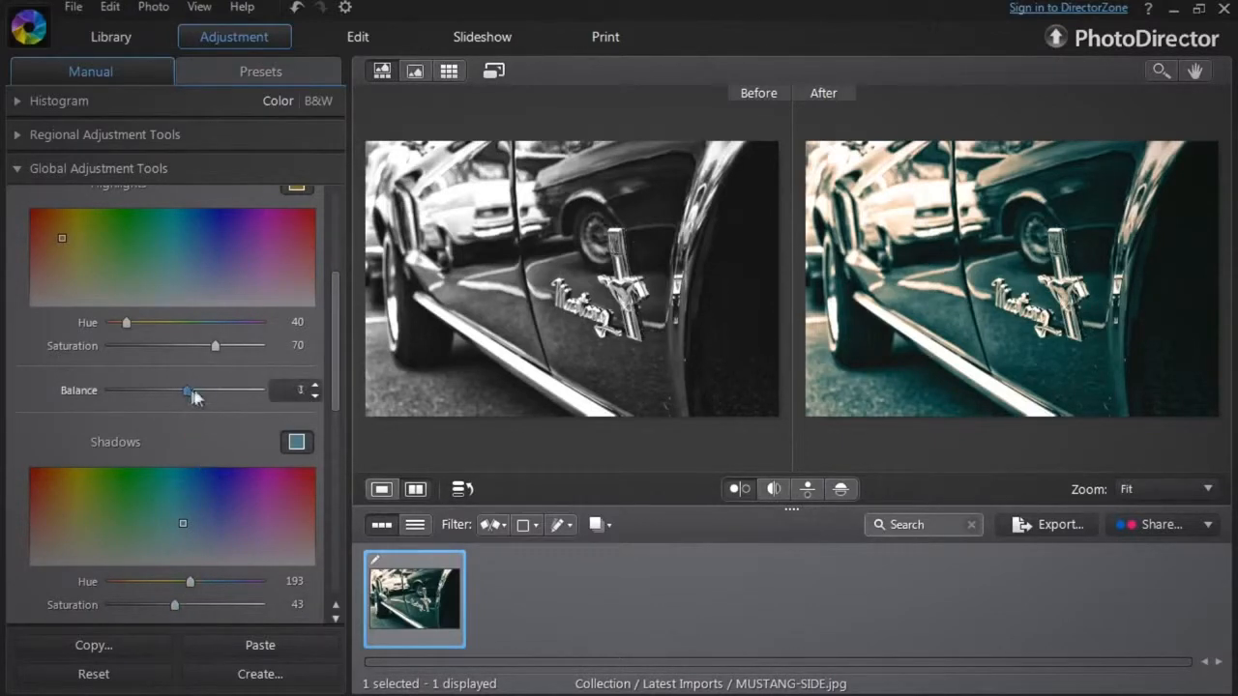
mouse_move(216, 395)
mouse_down()
mouse_move(154, 389)
mouse_move(231, 405)
mouse_move(207, 402)
mouse_up()
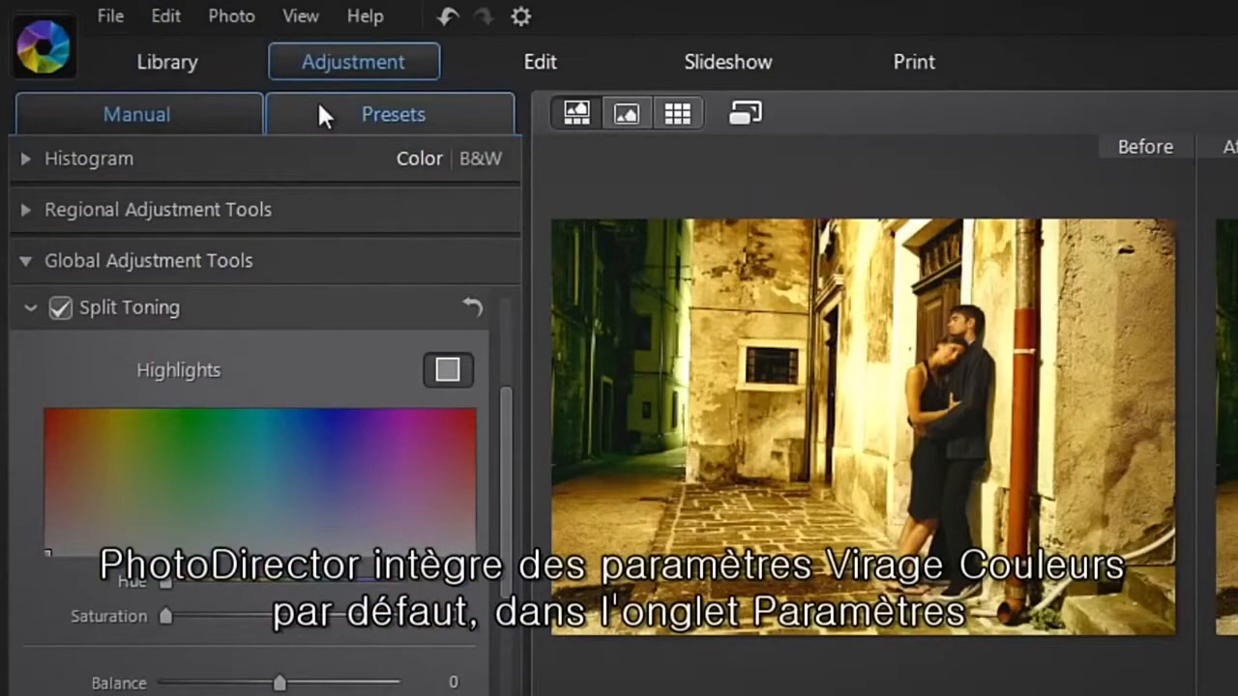
Open the default presets and apply a Color Creative preset to the photo.
click(319, 109)
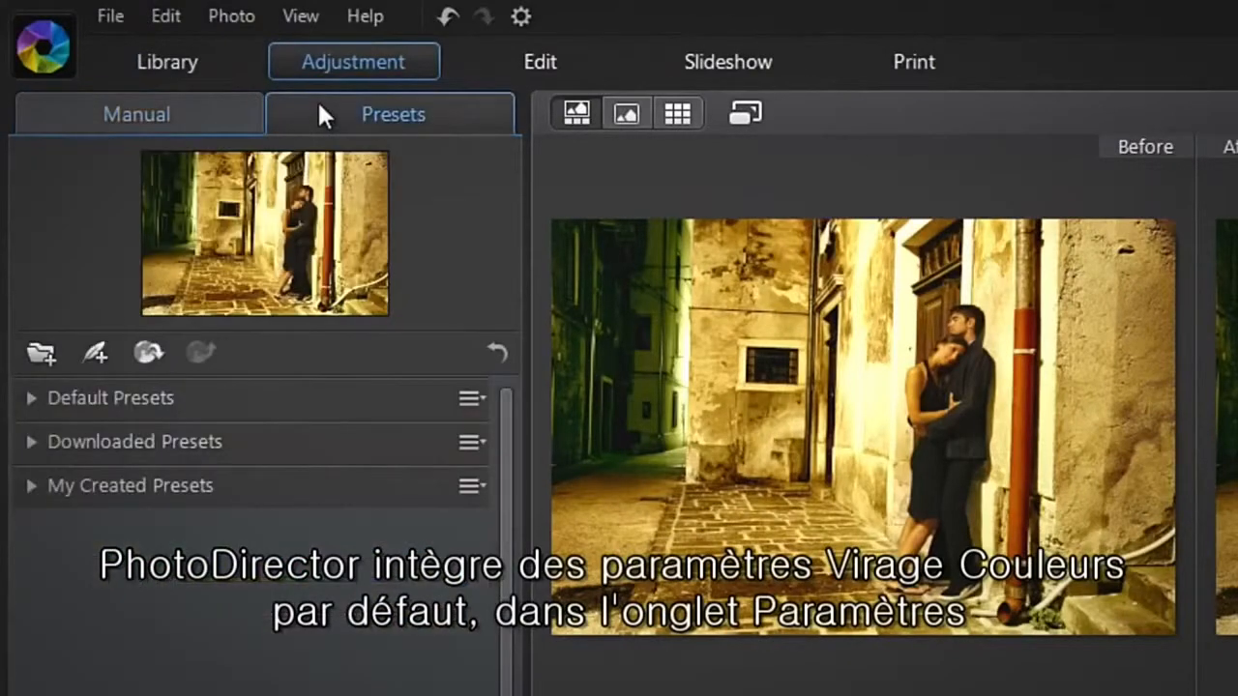
click(237, 400)
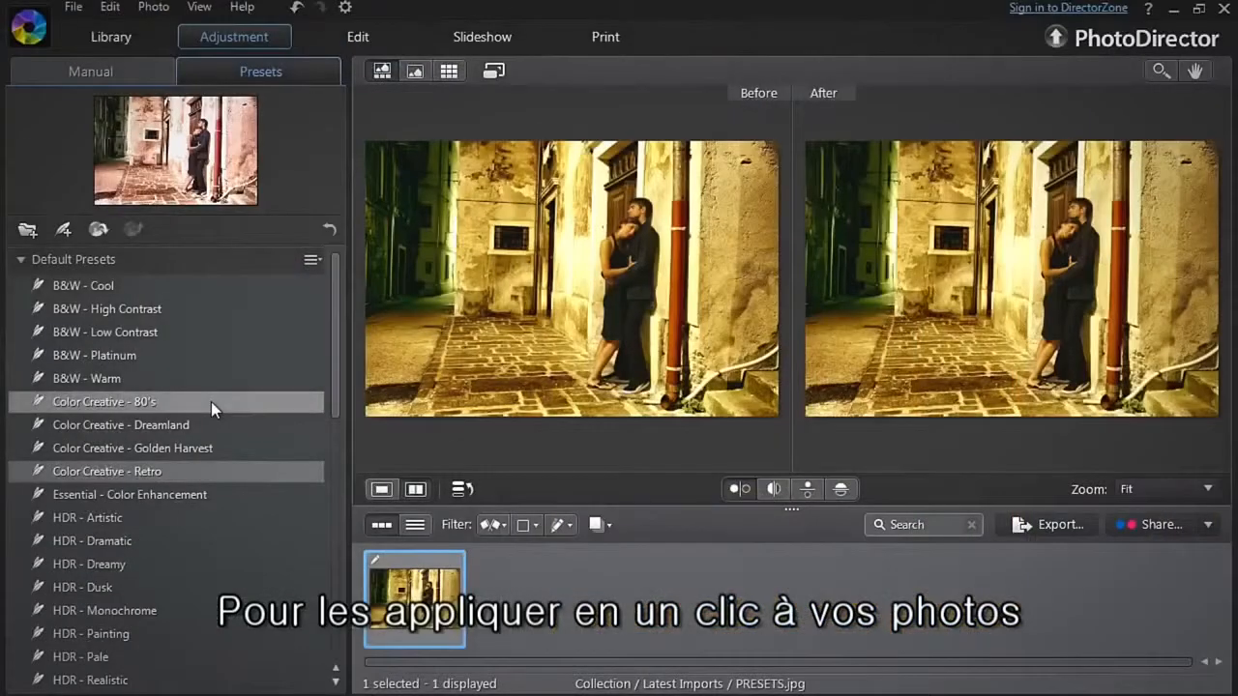
click(317, 613)
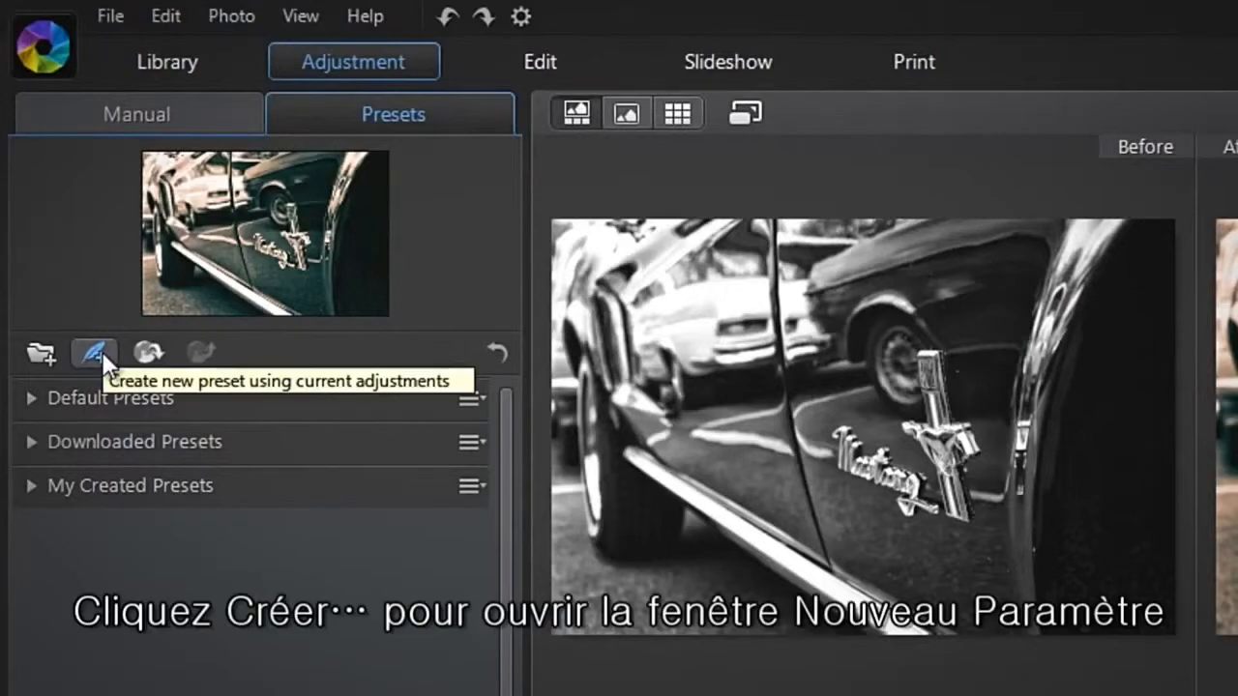
Save a new preset named DUAL TONE VINTAGE - BLACK AND WHITE that includes only Split Toning.
click(94, 352)
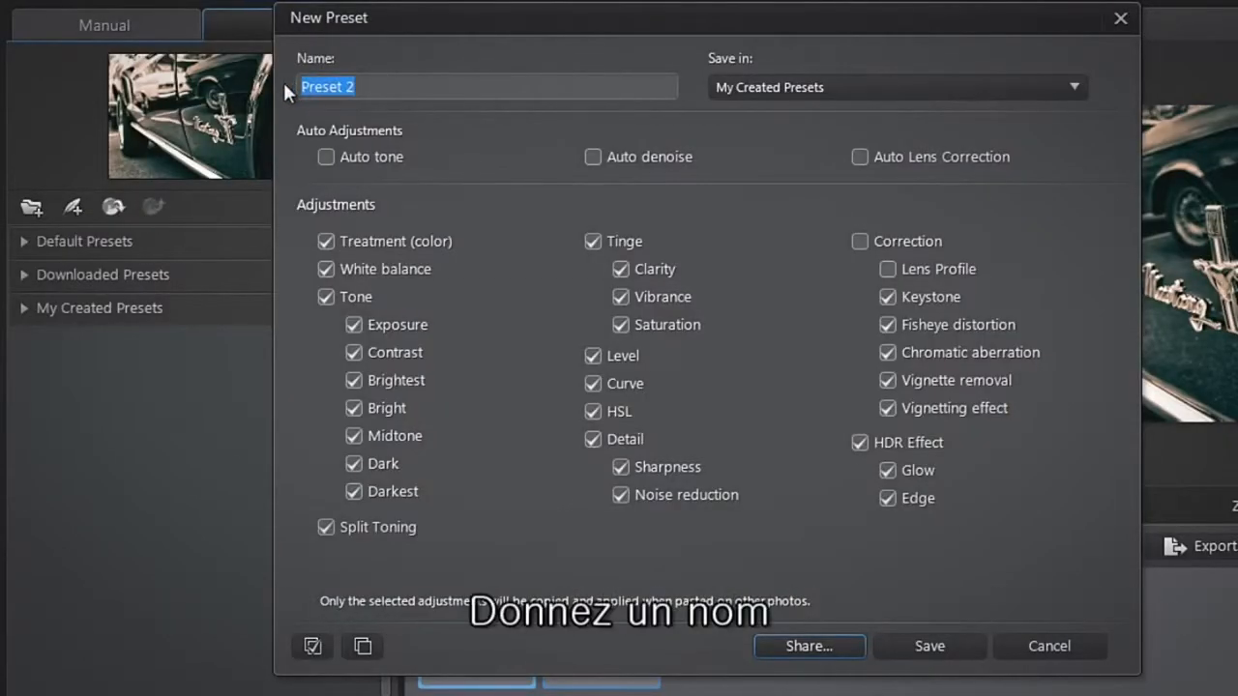
text(DUAL TONE VINTAGE - BLACK AND WHITE)
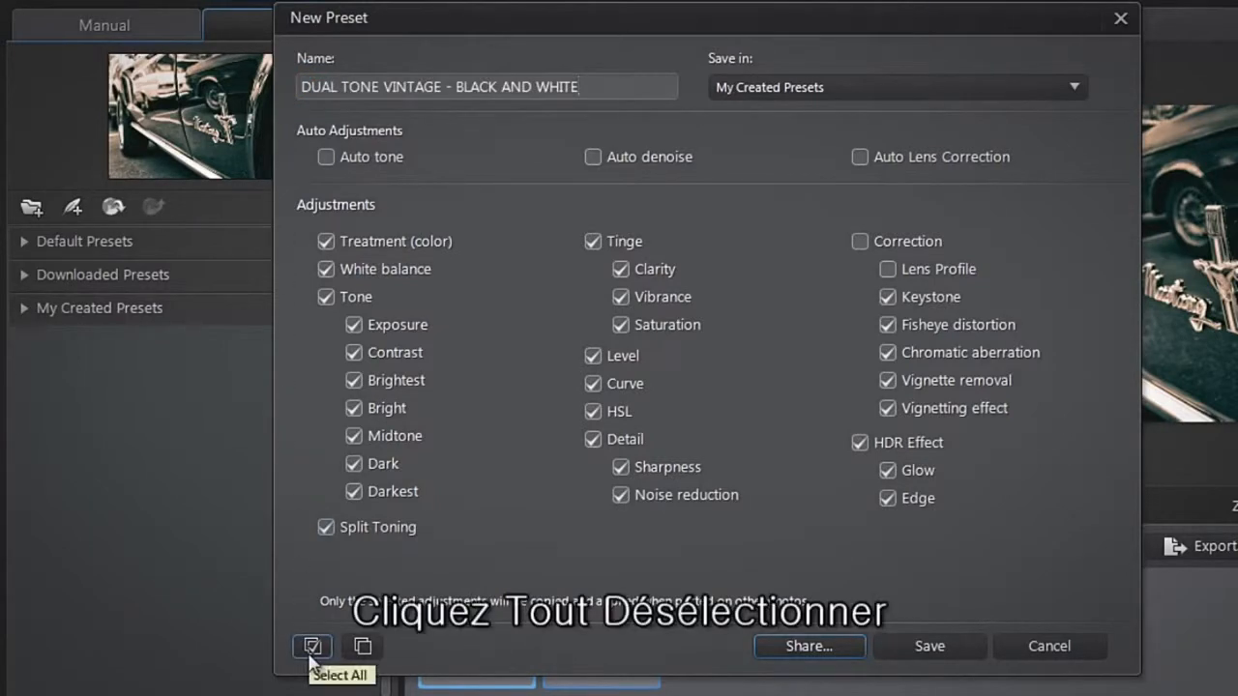
click(360, 649)
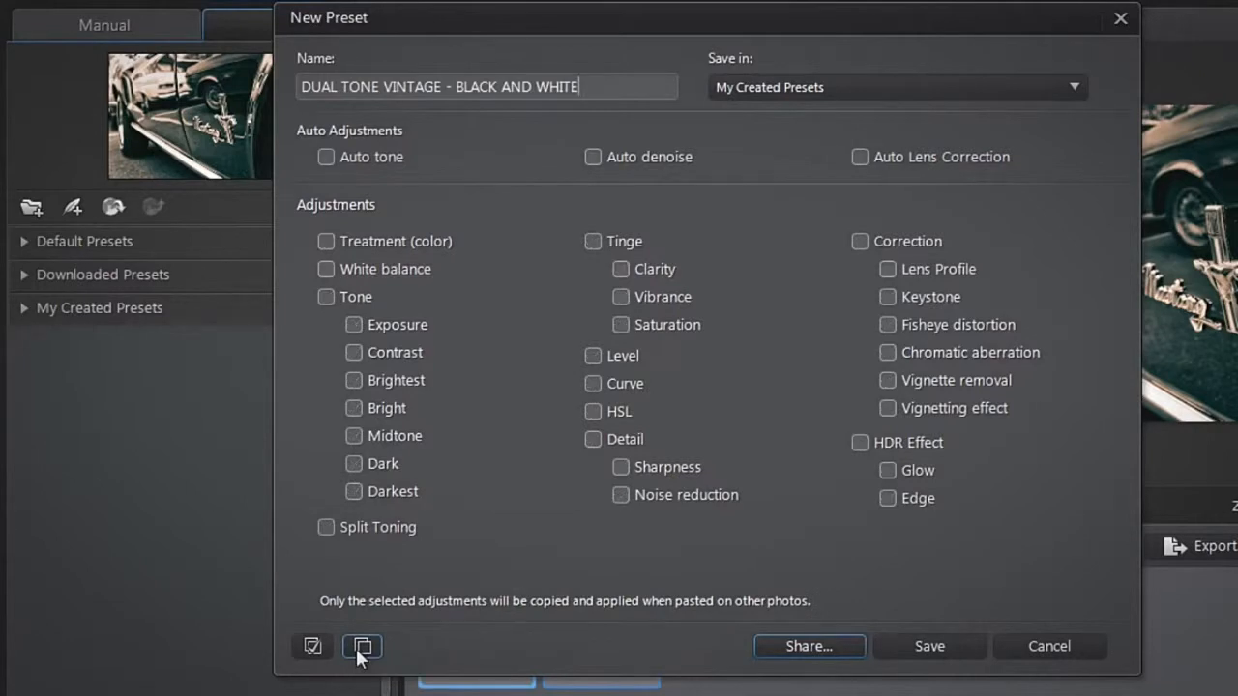
click(326, 528)
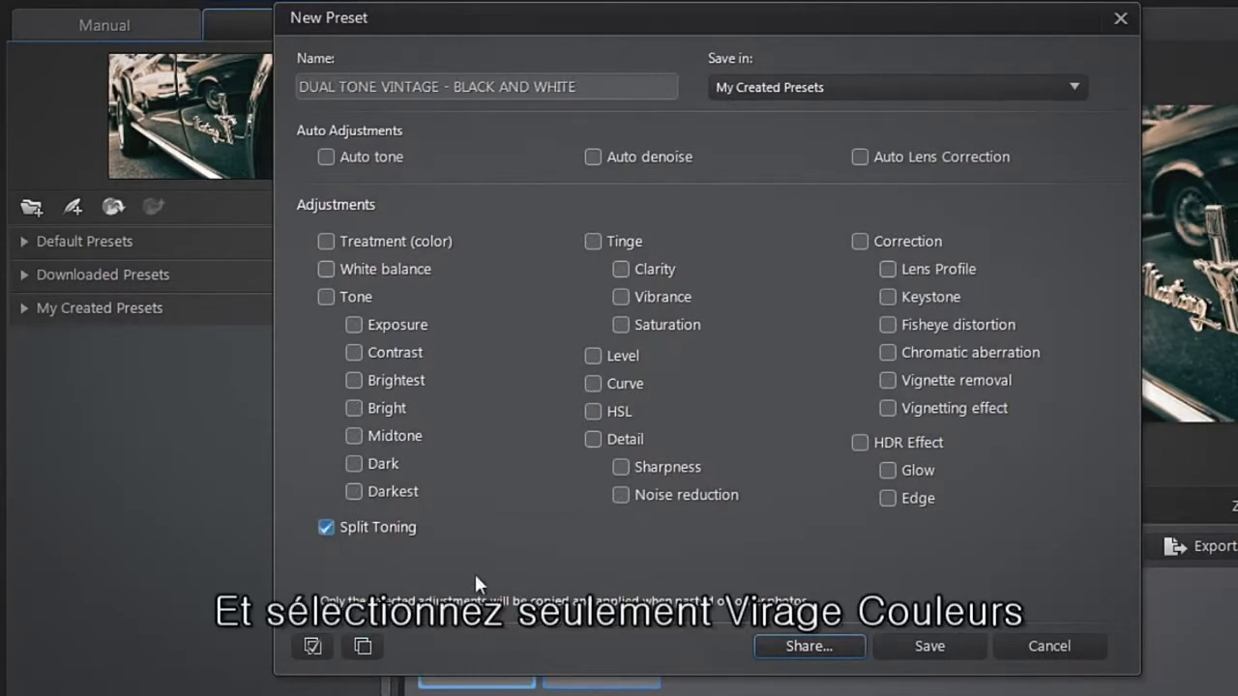
click(893, 643)
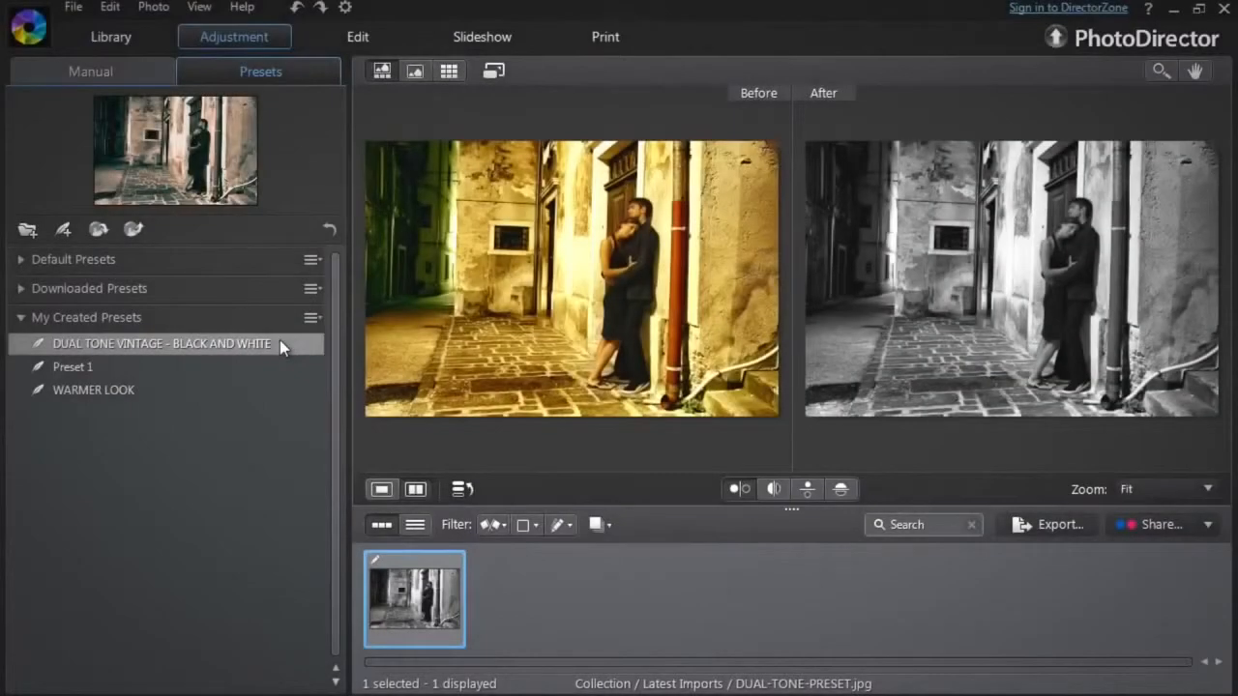
Apply the DUAL TONE VINTAGE - BLACK AND WHITE preset to the current photo.
click(280, 343)
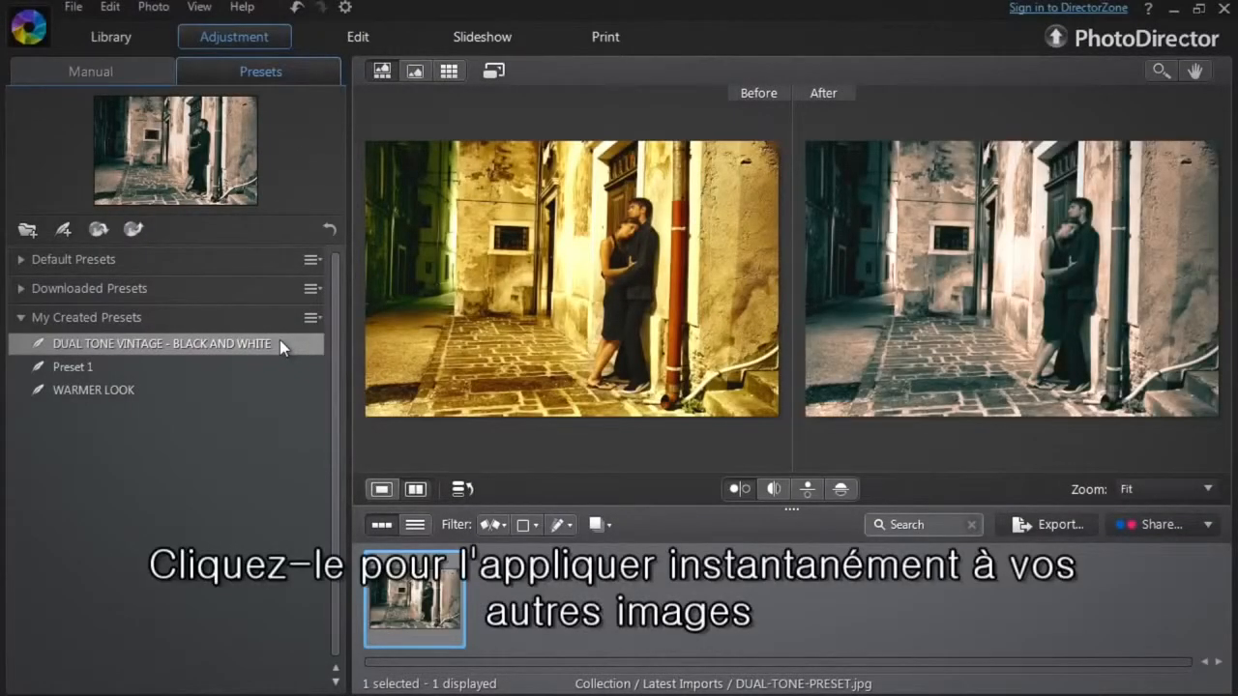